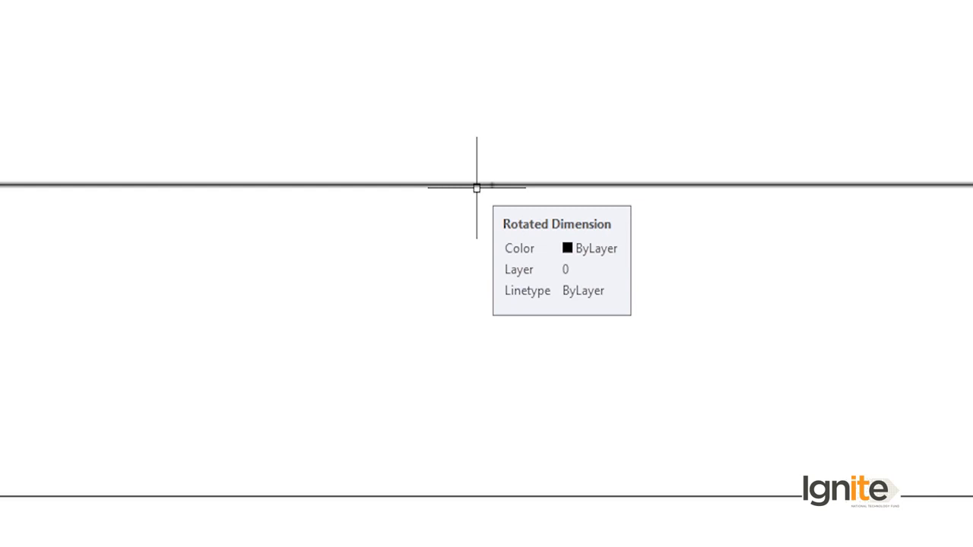
- Make the Standard dimension style current in the Dimension Style Manager
left_click(167, 21)
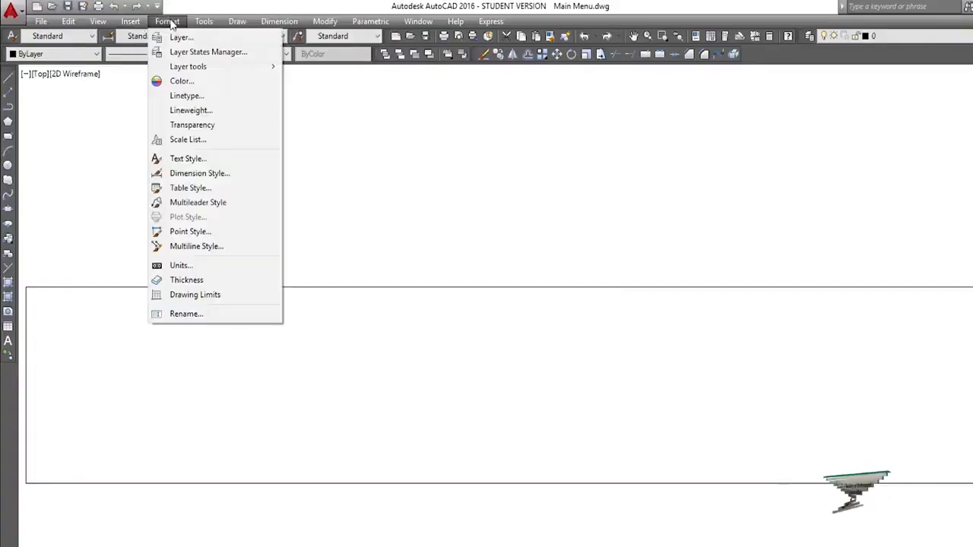
left_click(197, 173)
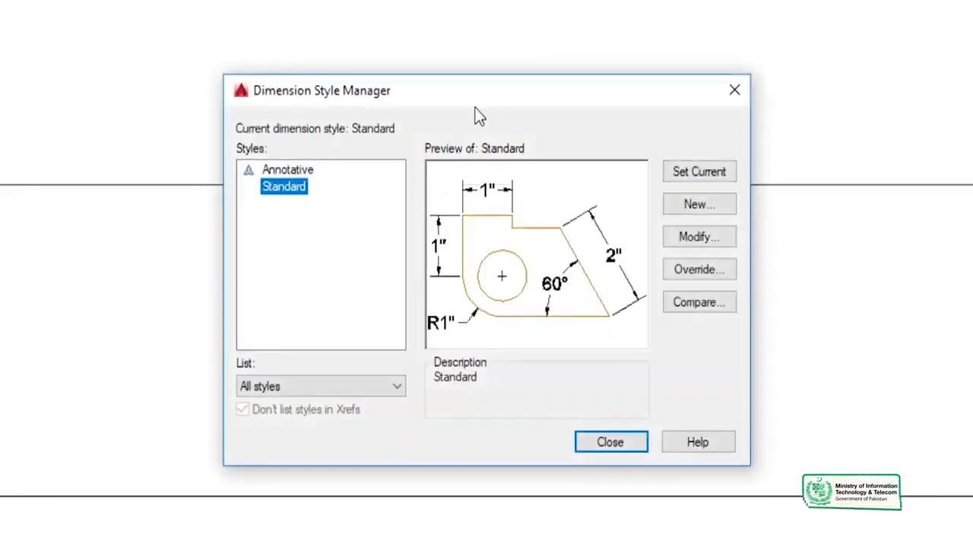
left_click_drag(491, 109, 468, 50)
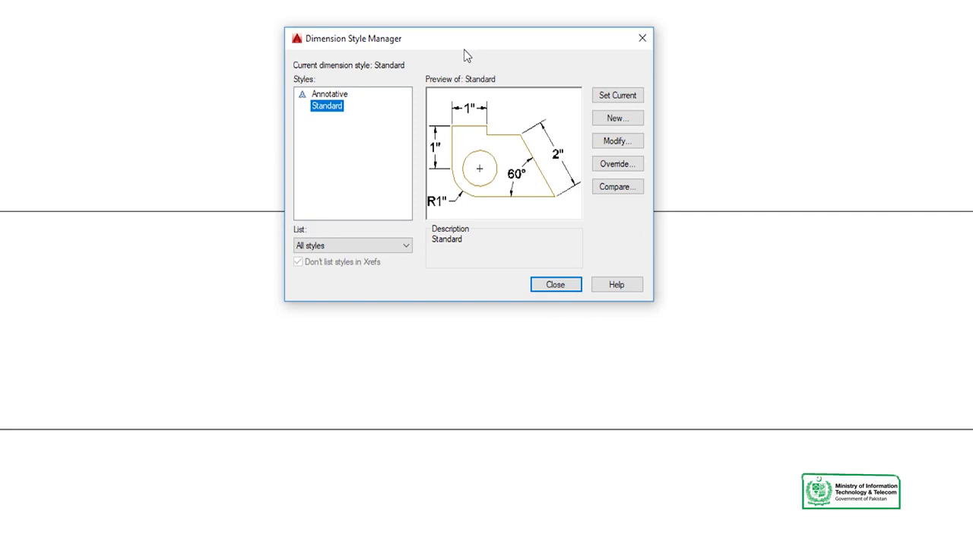
left_click(609, 99)
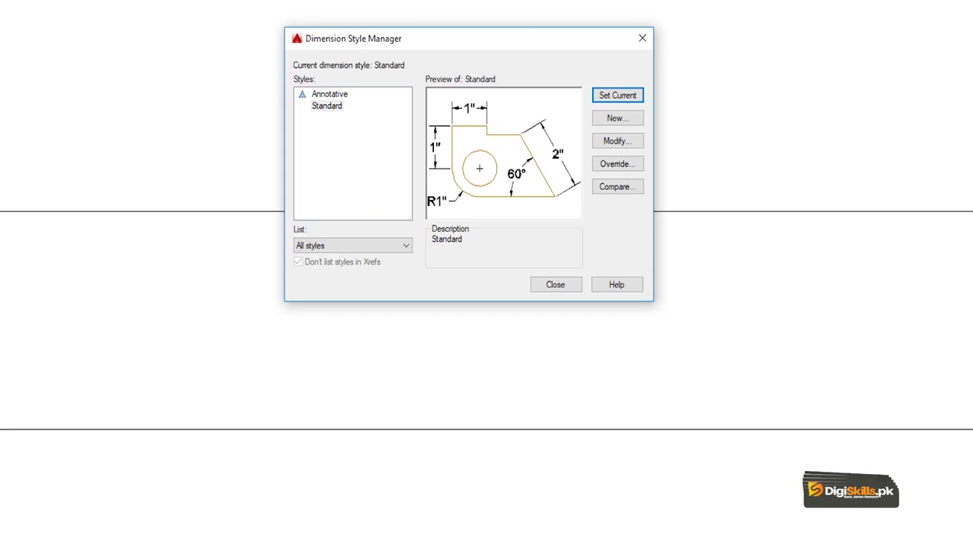
left_click(608, 120)
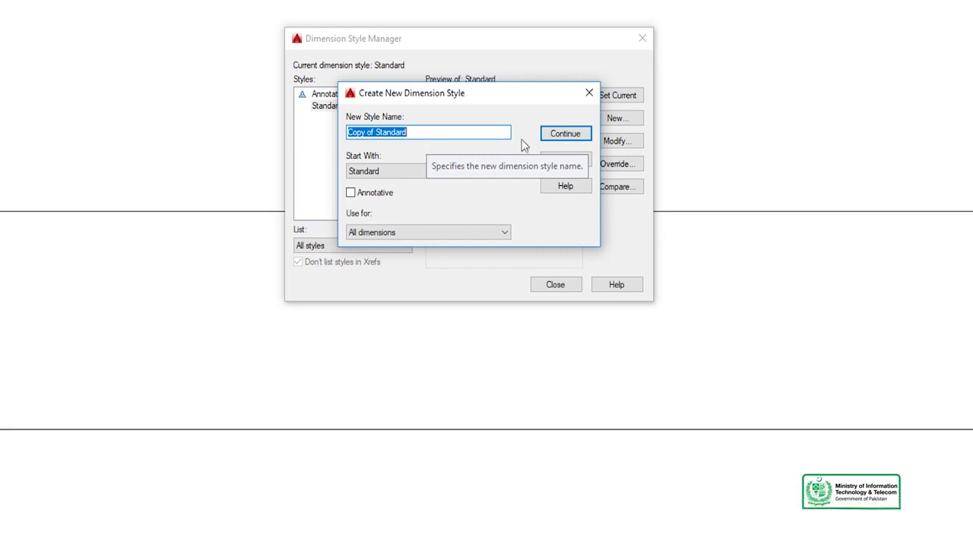
left_click(589, 93)
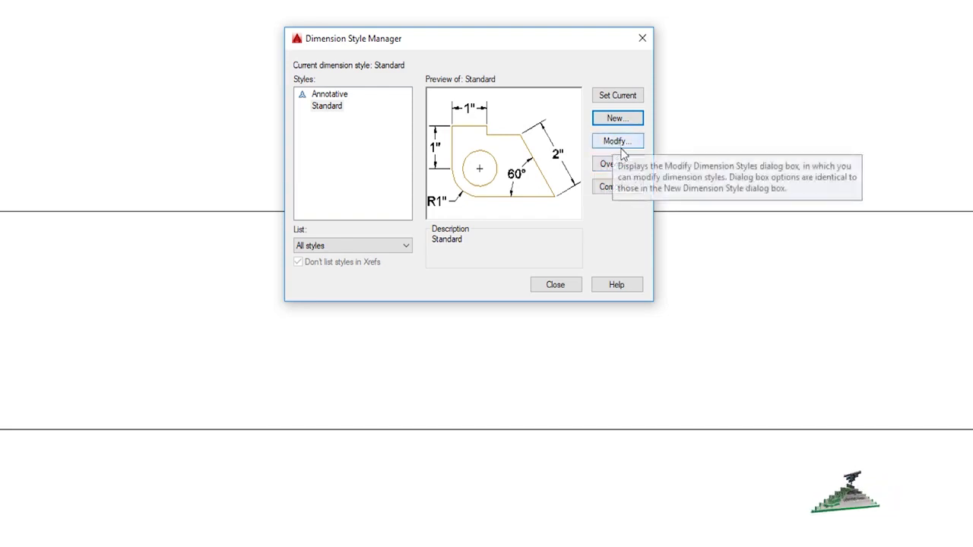
- Set the Standard dimension style's primary linear units to Architectural format with 0'-0" precision
left_click(620, 146)
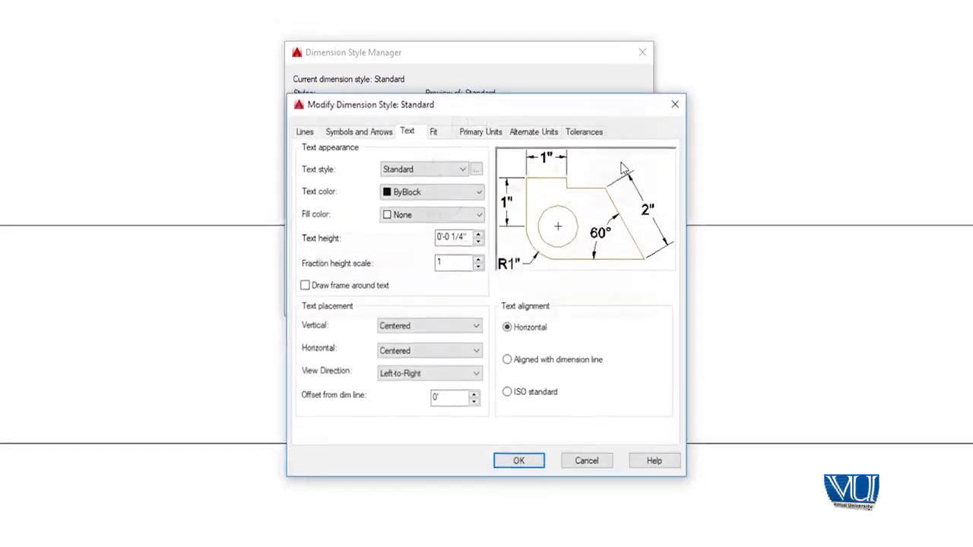
left_click_drag(537, 123, 540, 48)
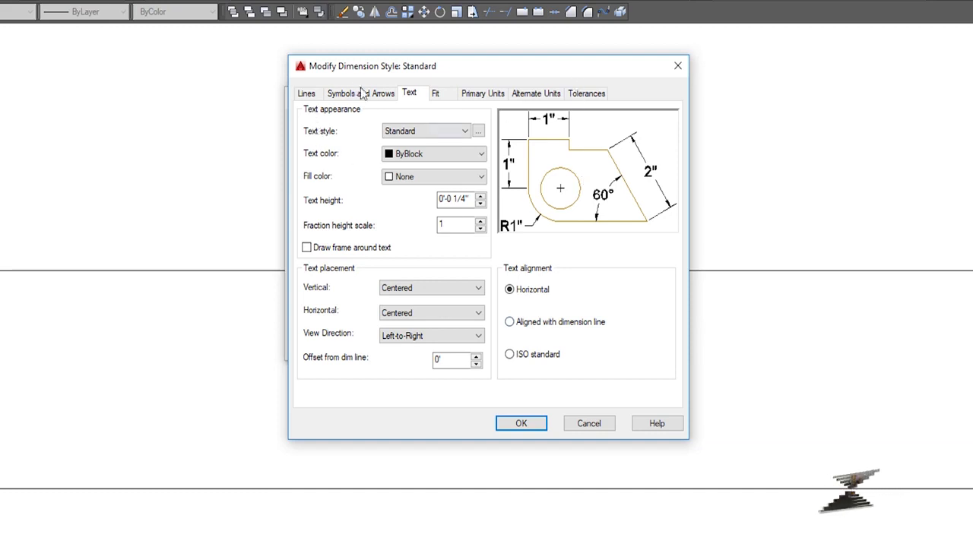
left_click(482, 95)
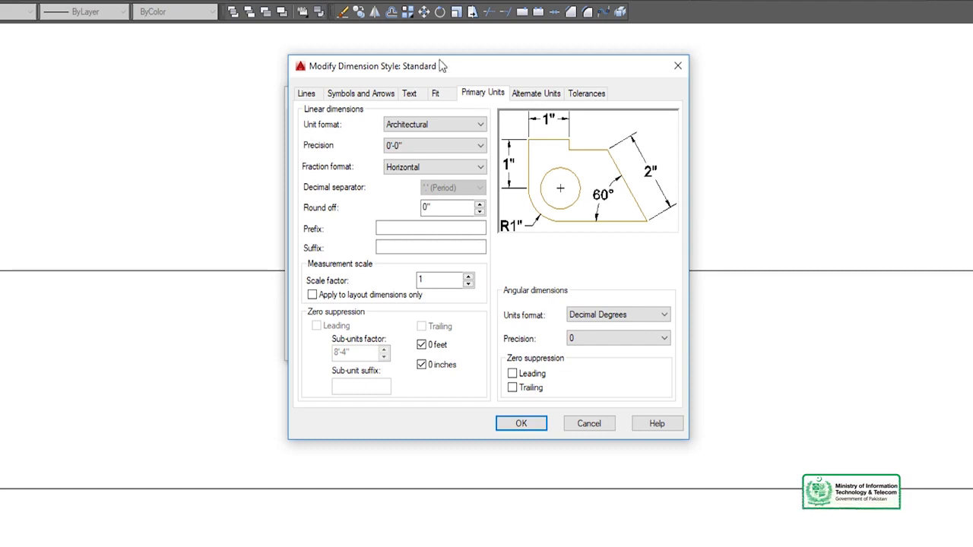
left_click(402, 127)
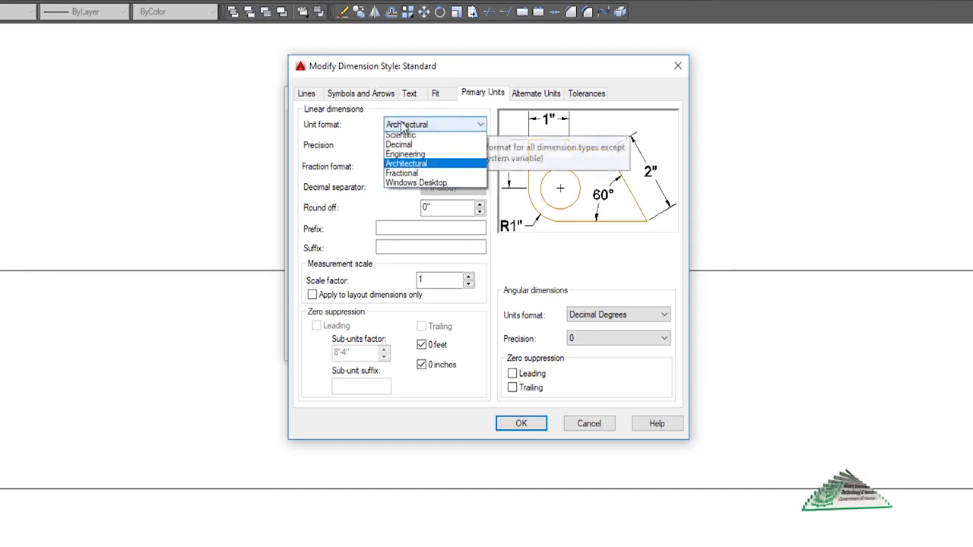
left_click(402, 166)
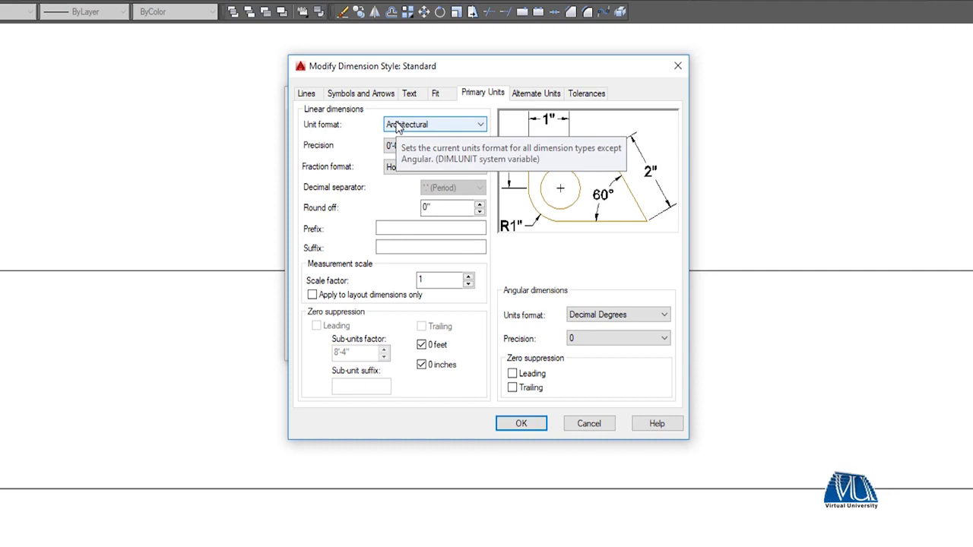
left_click(403, 145)
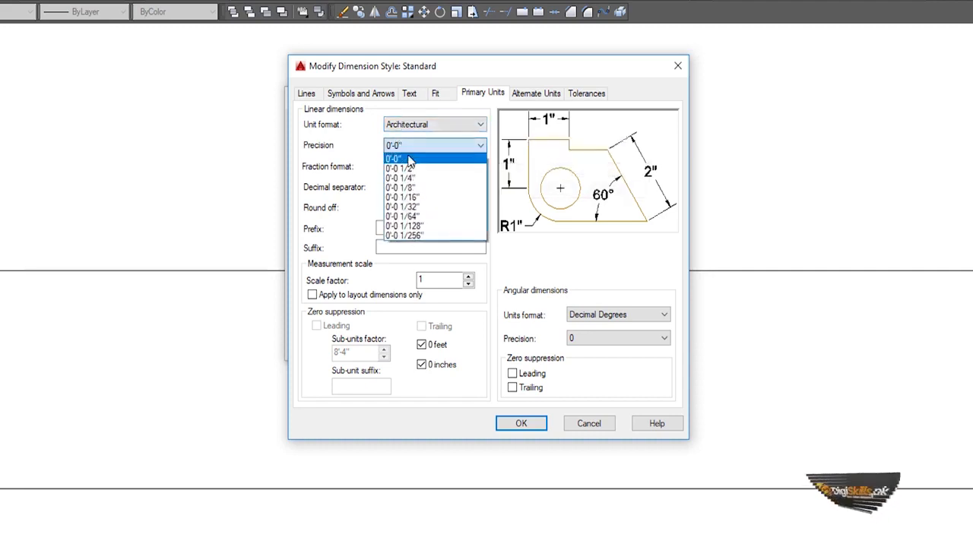
left_click(409, 158)
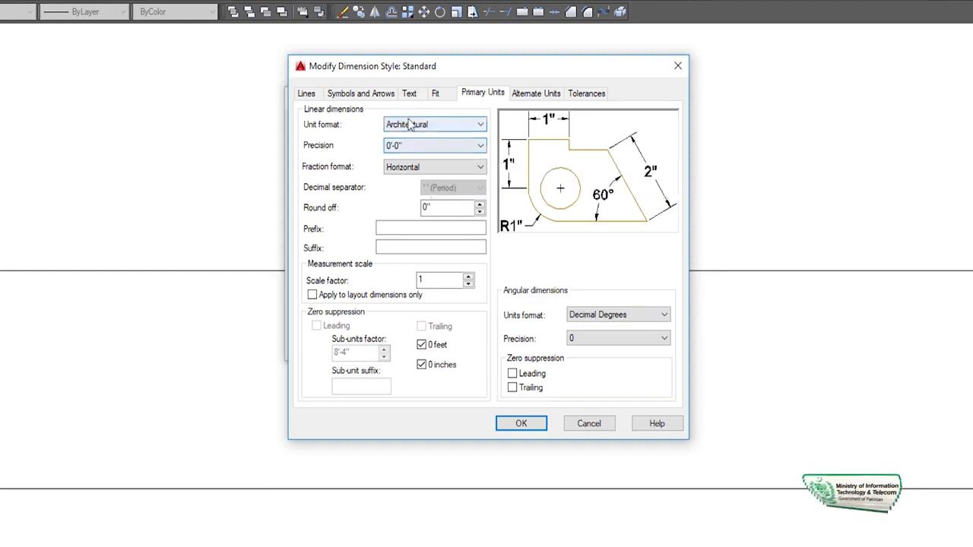
- Keep Standard as the dimension text style and set the dimension text color to red
left_click(409, 94)
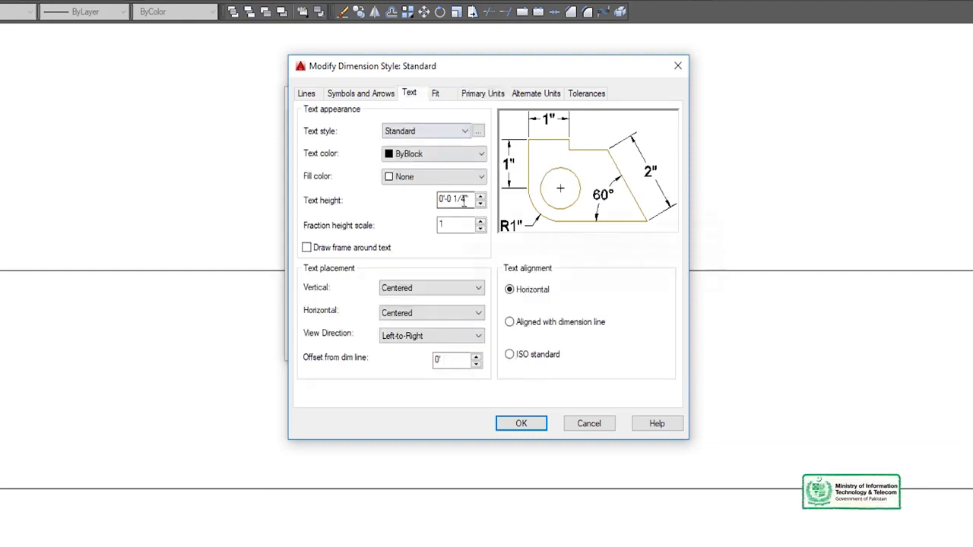
left_click(397, 136)
left_click(411, 151)
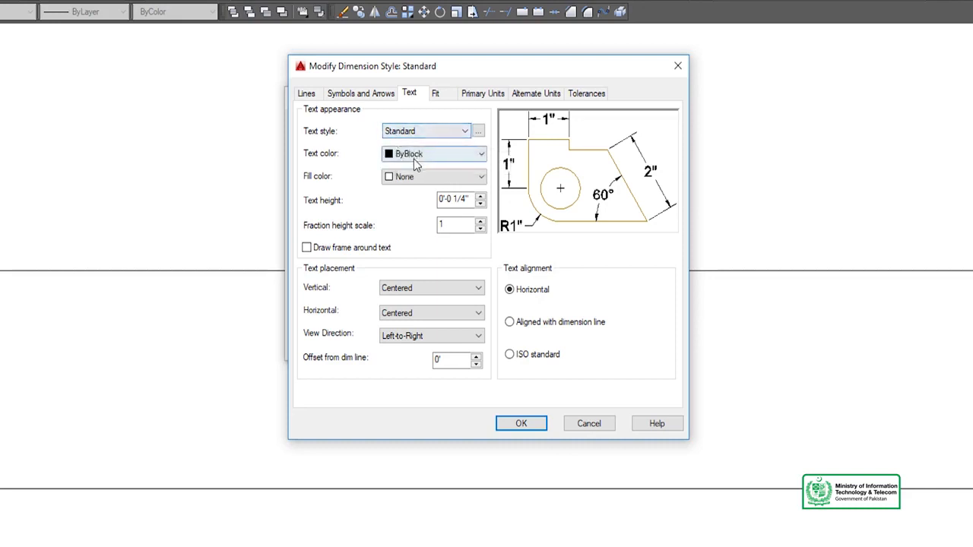
left_click(416, 159)
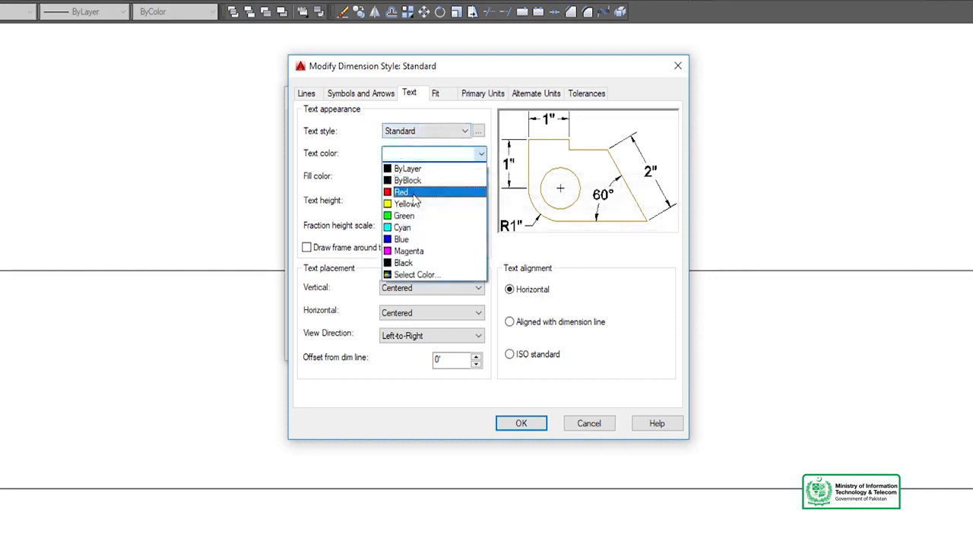
left_click(403, 192)
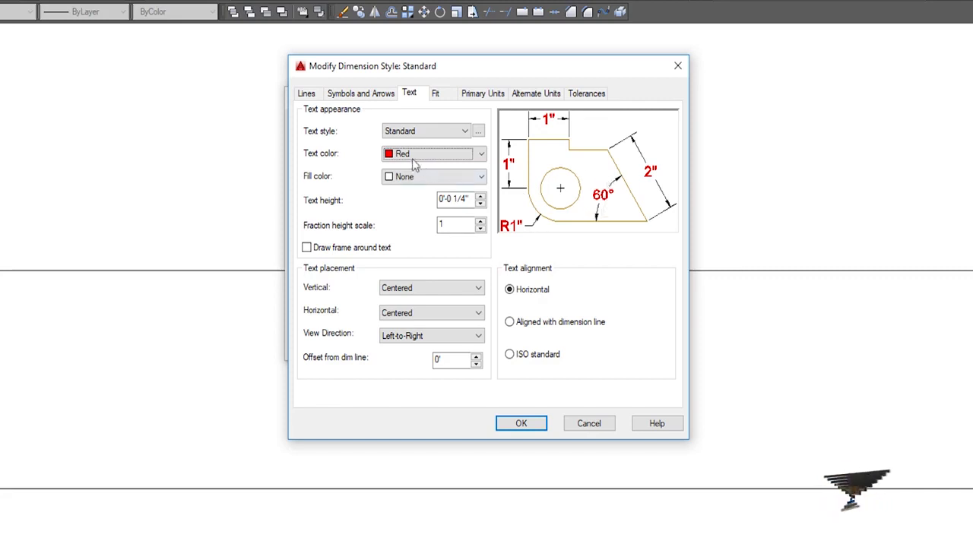
- Try yellow as the dimension text color and return it to red
left_click(414, 160)
left_click(403, 200)
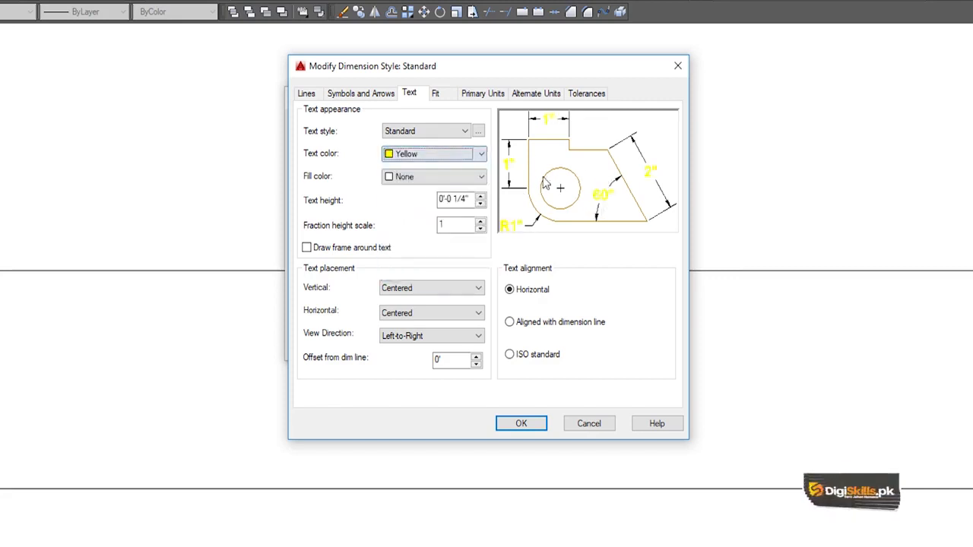
left_click(419, 154)
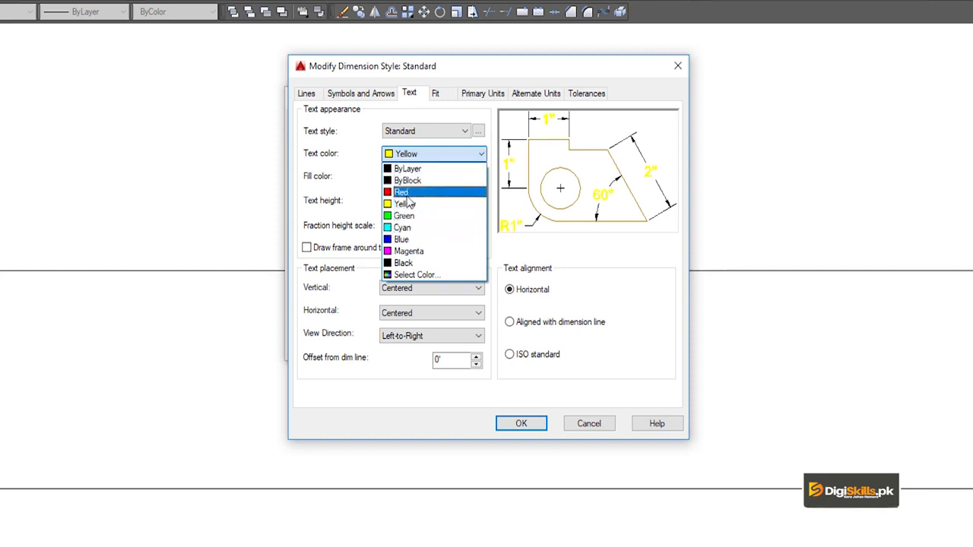
left_click(407, 193)
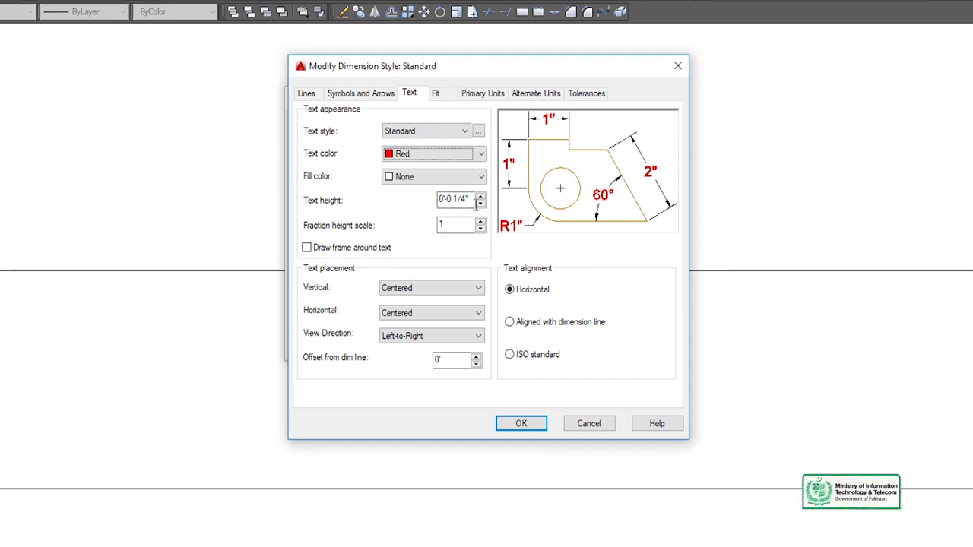
- Set the Standard style's dimension text height to 20, apply it and check the dimension text in the drawing
left_click_drag(471, 198, 416, 213)
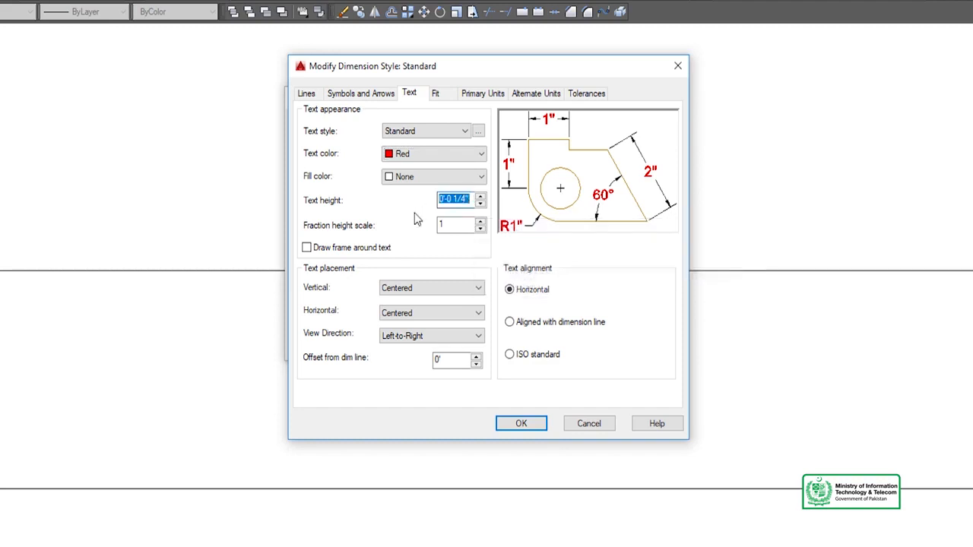
type("20")
left_click(518, 424)
left_click(552, 343)
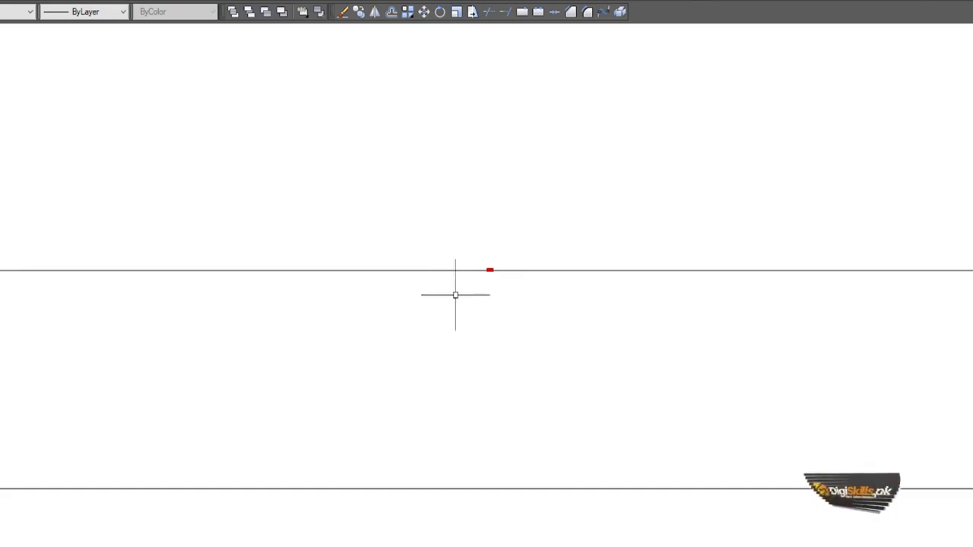
scroll(495, 271, "down", 1)
scroll(496, 271, "up", 1)
scroll(494, 271, "up", 8)
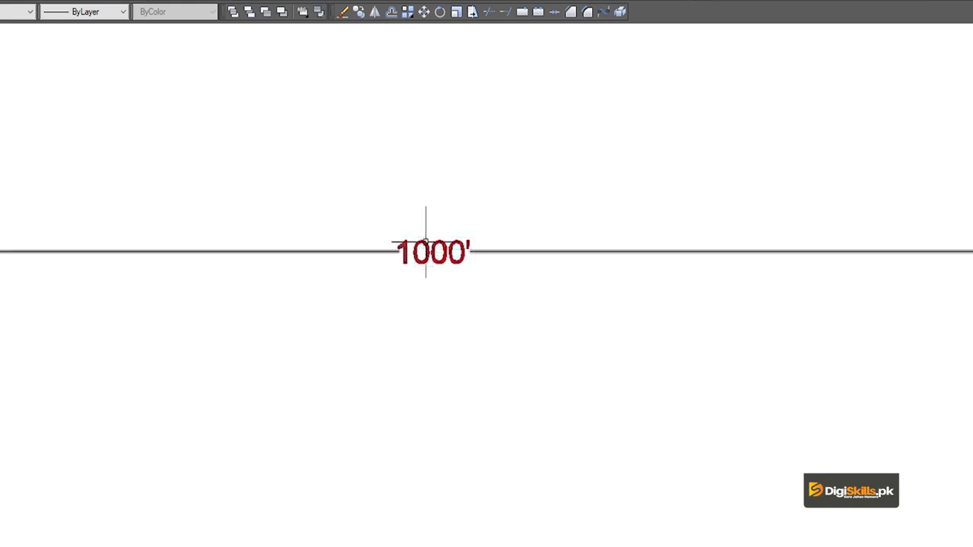
scroll(422, 266, "down", 4)
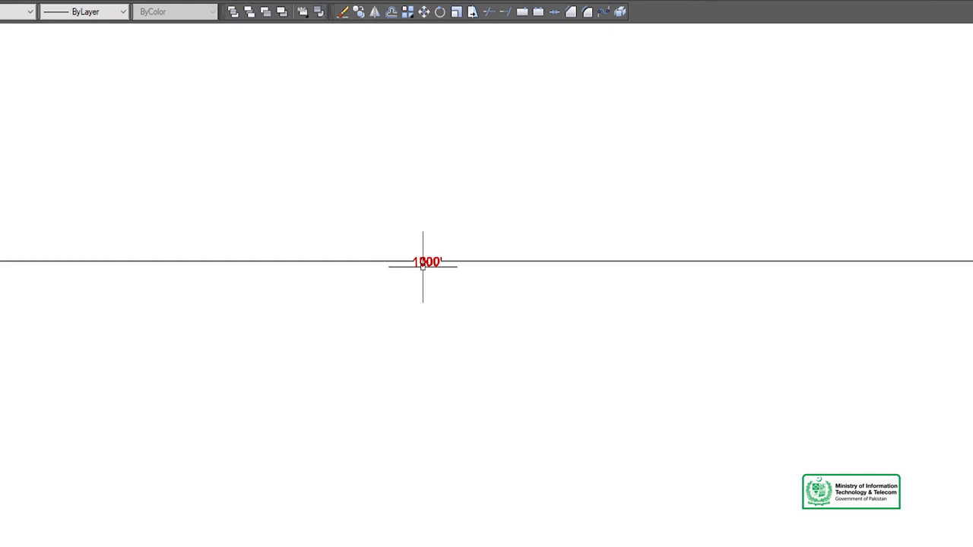
- Modify the Standard dimension style again to set its text height to 15' and apply the change
type("d")
key("Return")
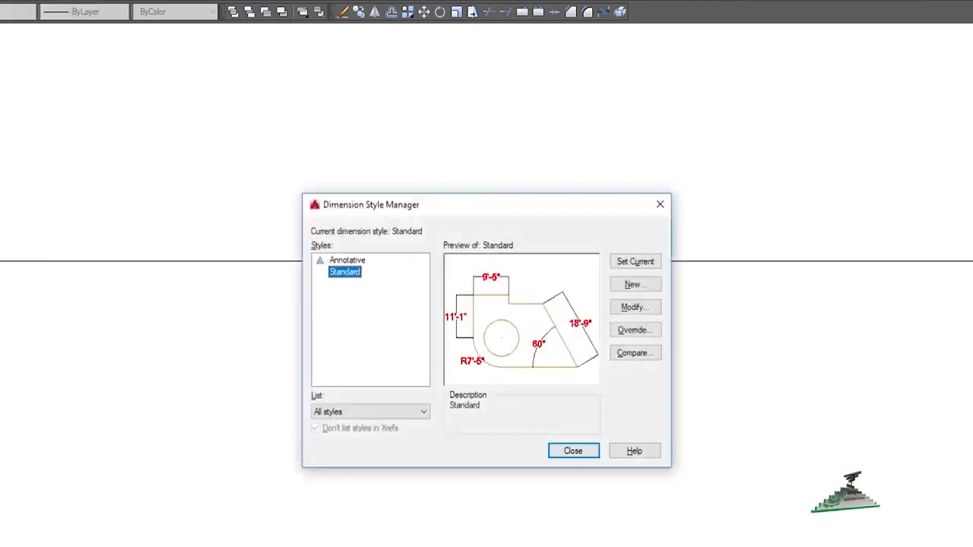
left_click(630, 312)
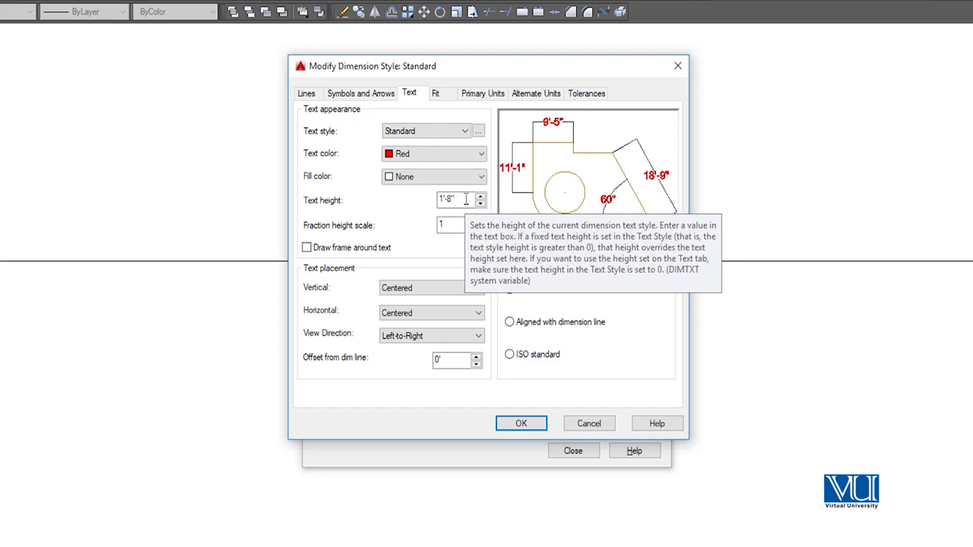
left_click_drag(463, 199, 423, 194)
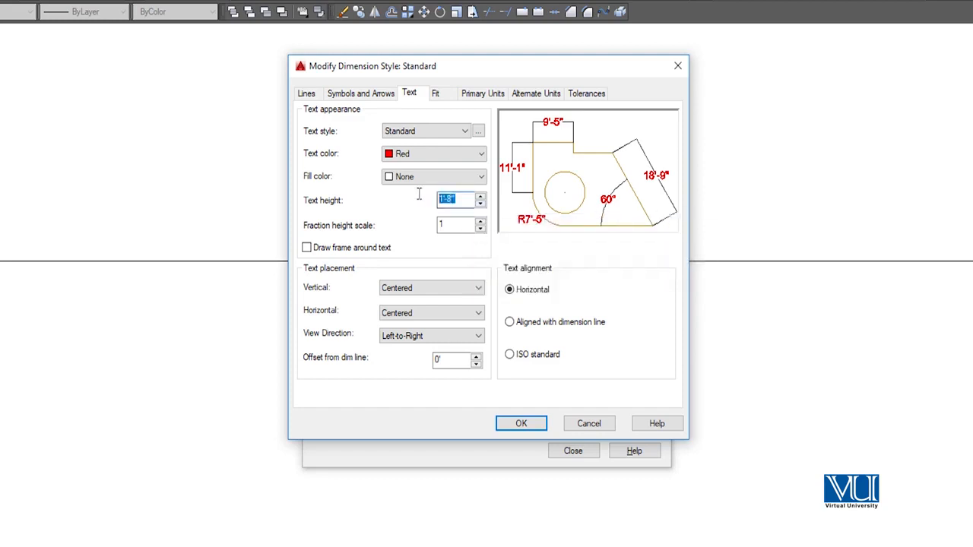
type("15")
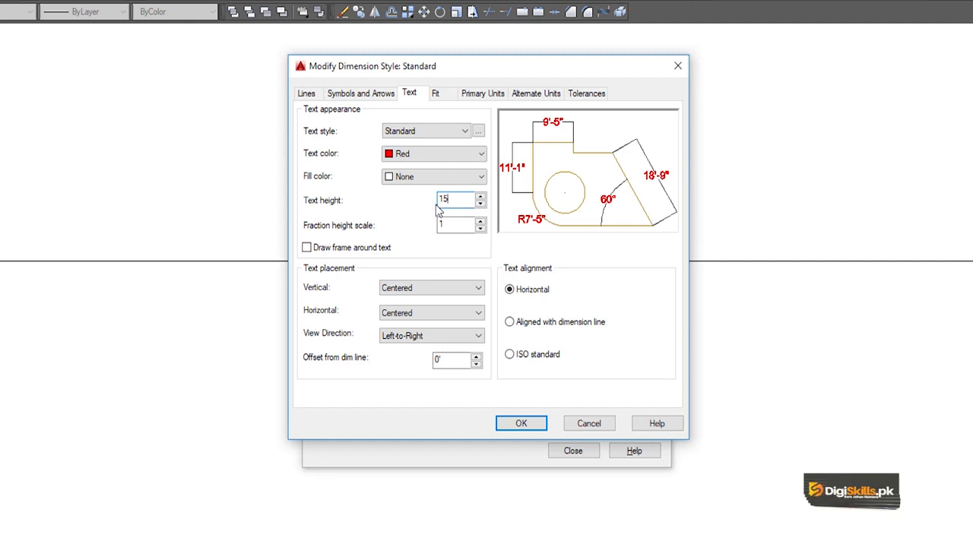
mouse_move(456, 223)
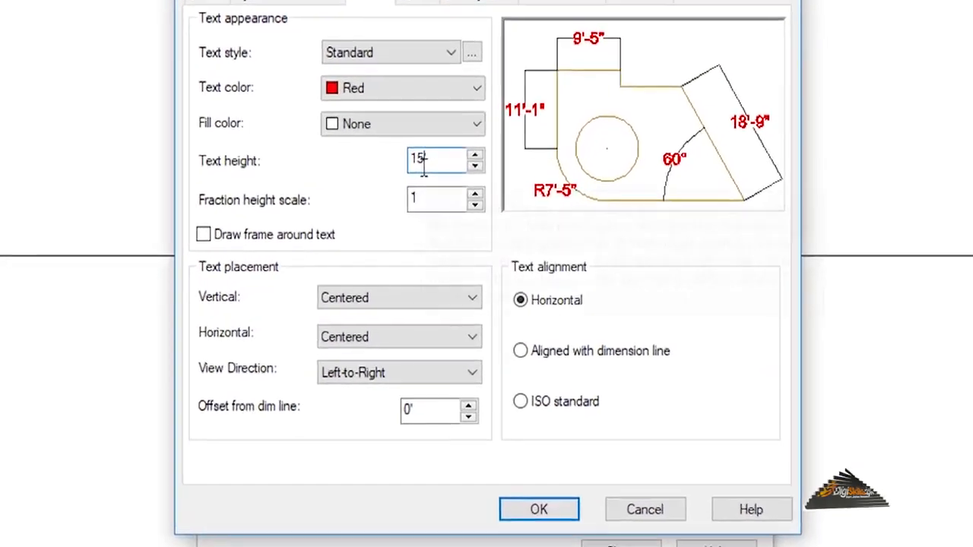
mouse_move(454, 197)
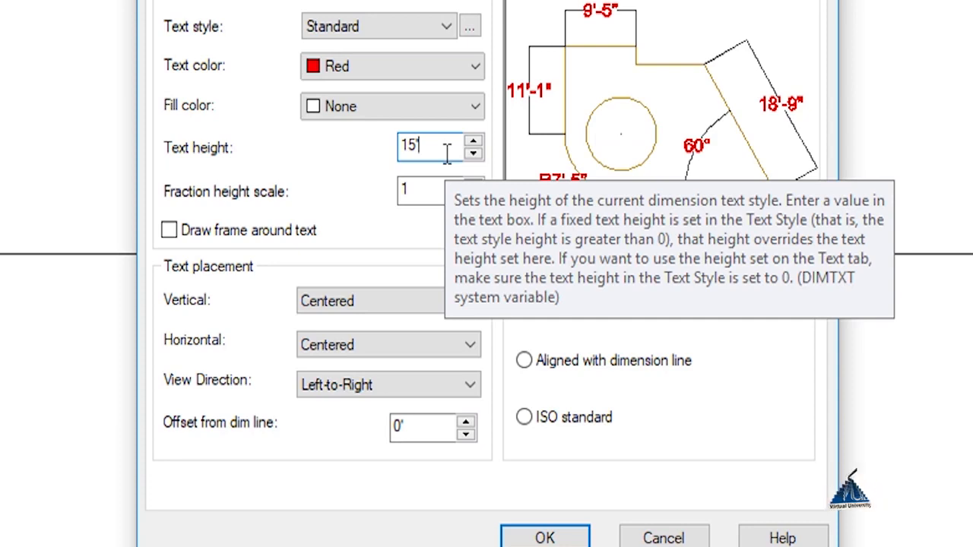
type("'")
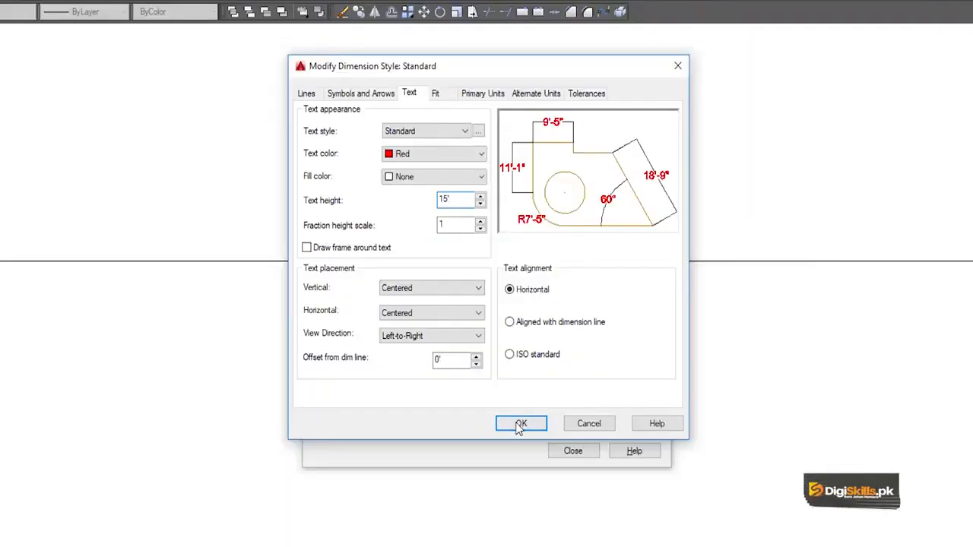
left_click(520, 424)
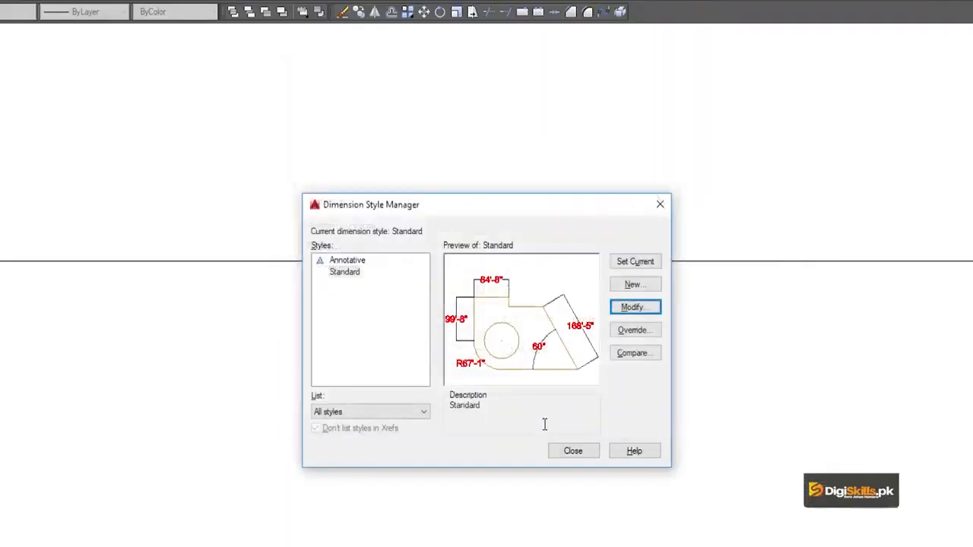
left_click(571, 452)
- Delete the 1000' linear dimension above the horizontal line
scroll(512, 403, "down", 9)
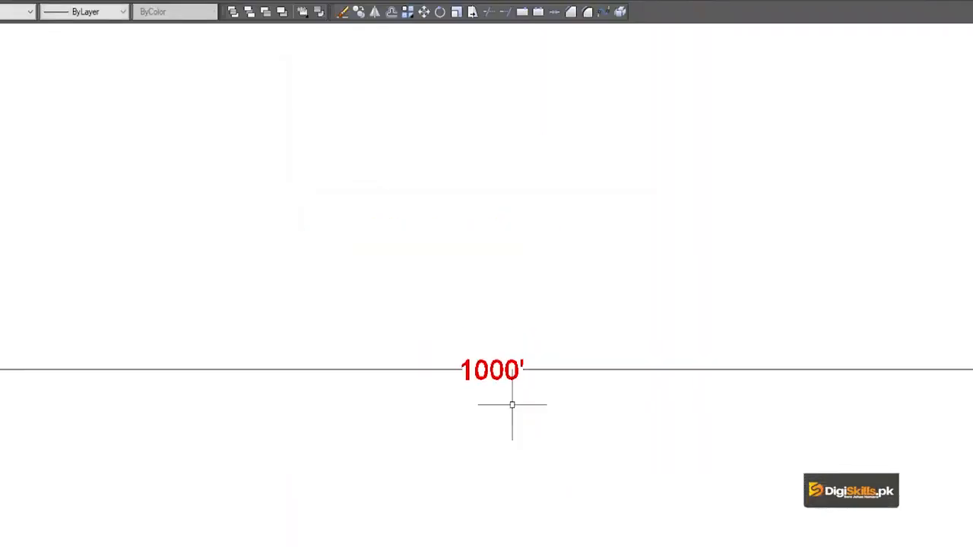
middle_click_drag(513, 404, 482, 311)
scroll(483, 310, "up", 4)
scroll(483, 308, "down", 2)
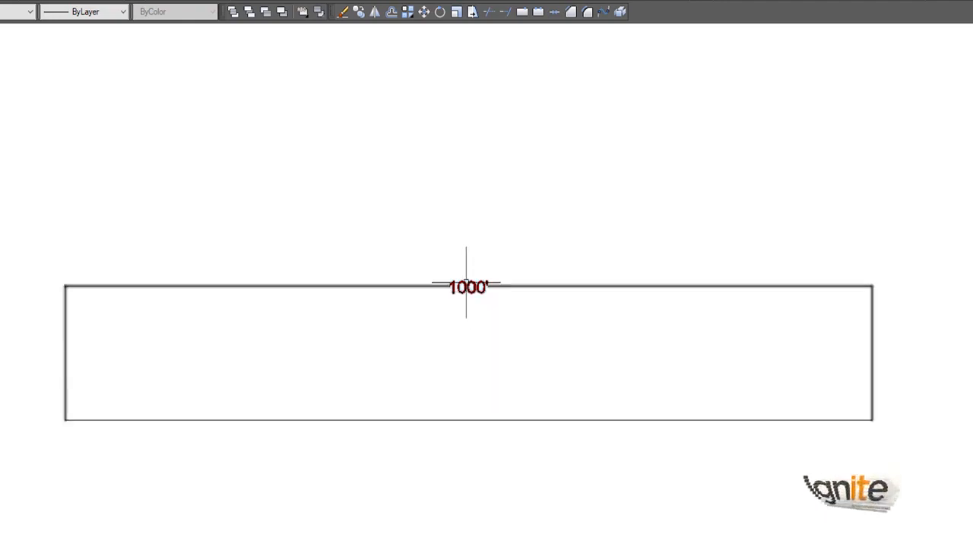
left_click(467, 285)
key("Delete")
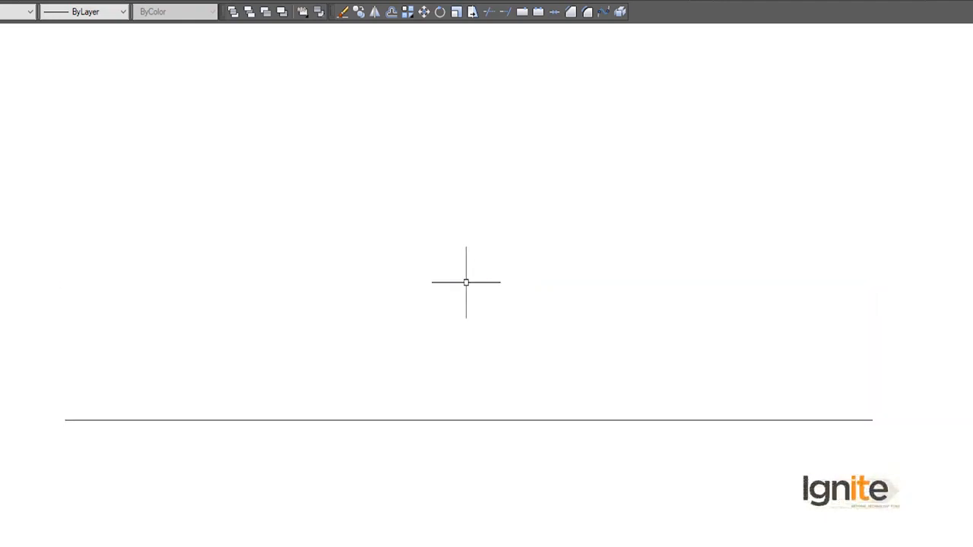
- Draw a vertical line about 339' long above the horizontal line, near its left end
type("l")
key("Return")
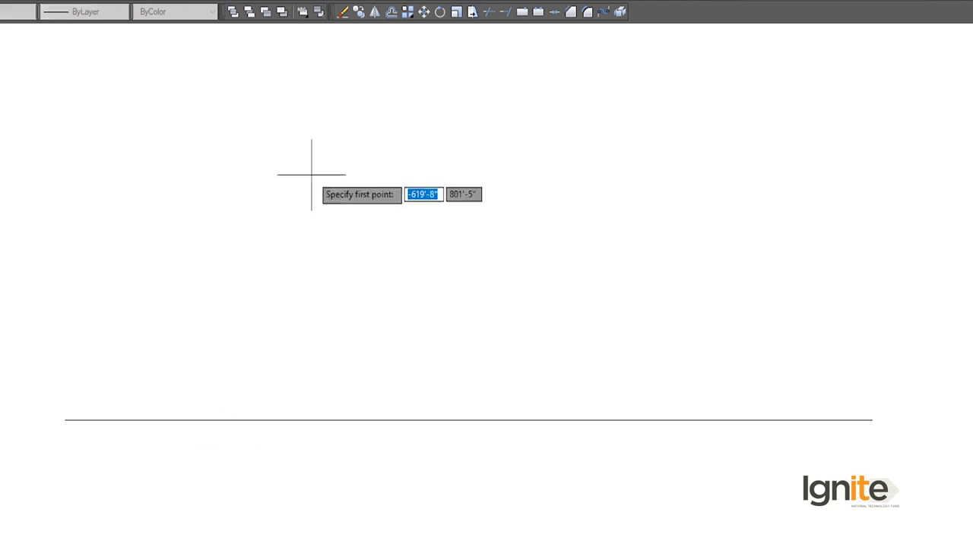
left_click(262, 109)
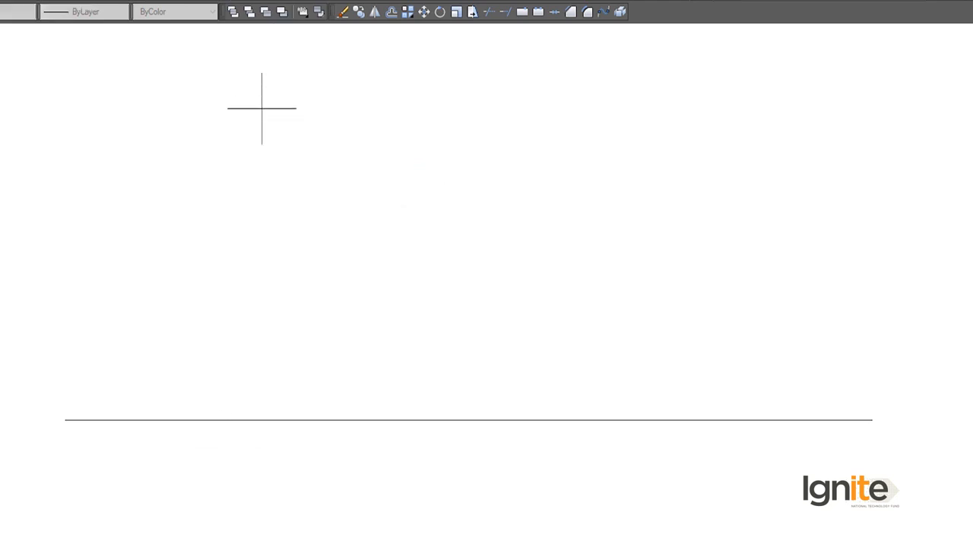
left_click(282, 394)
key("Return")
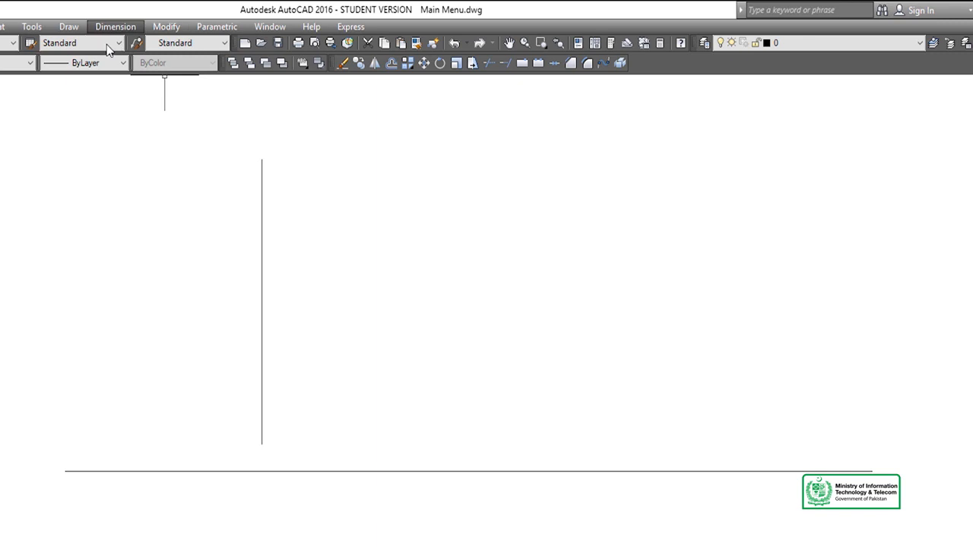
- Add a Quick Dimension to the vertical line, placing the dimension line to its right
left_click(116, 27)
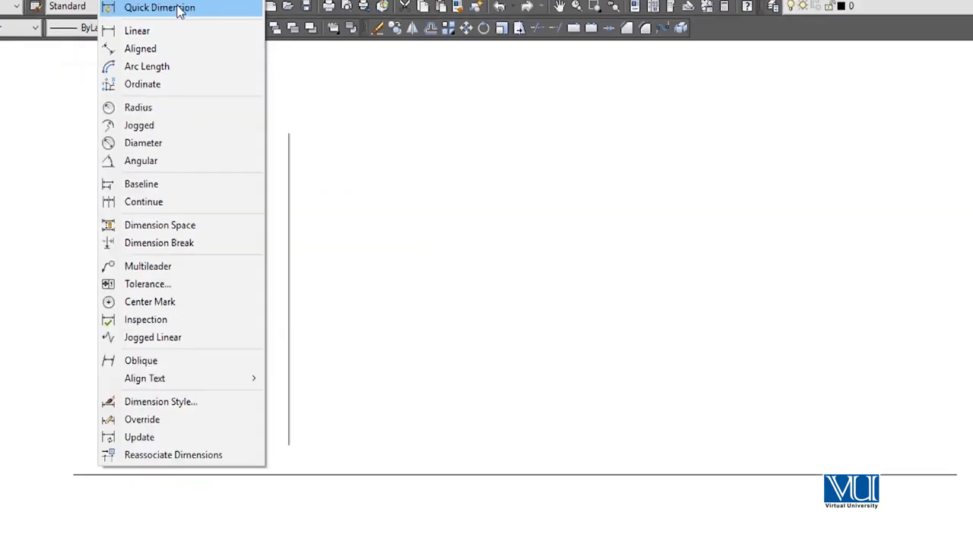
left_click(247, 59)
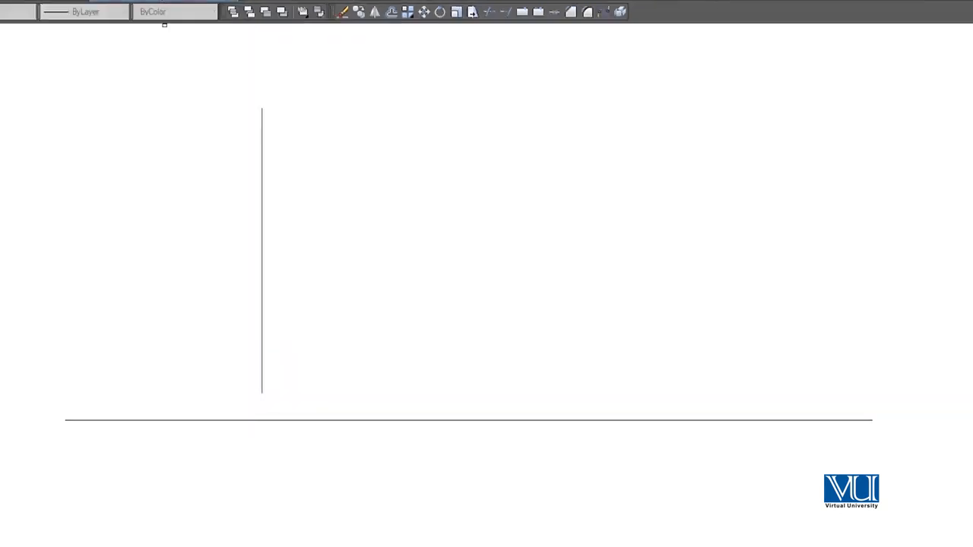
left_click(263, 168)
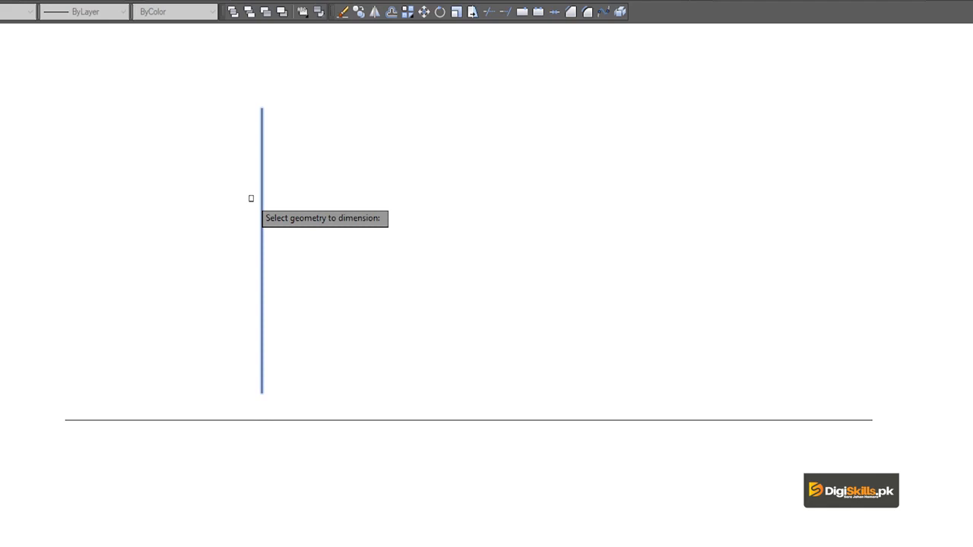
key("Return")
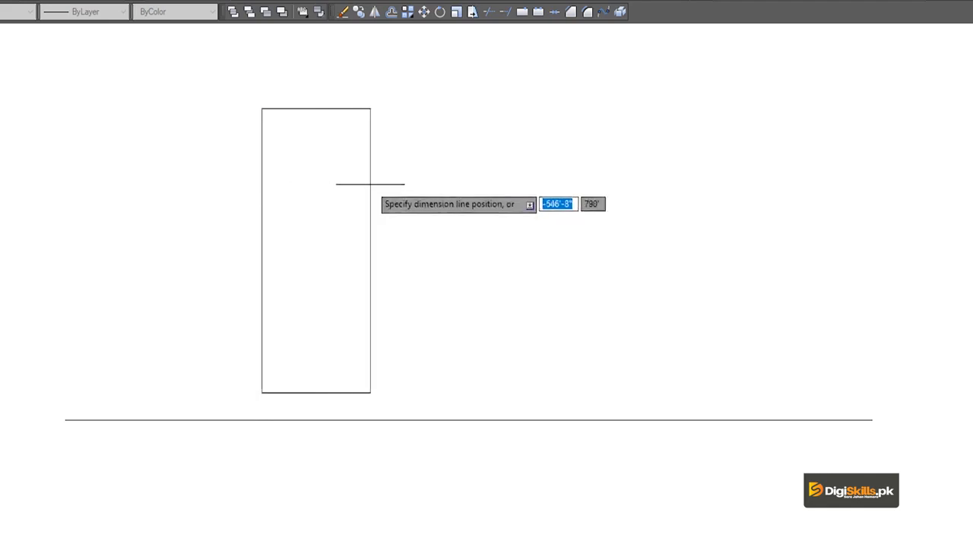
left_click(369, 185)
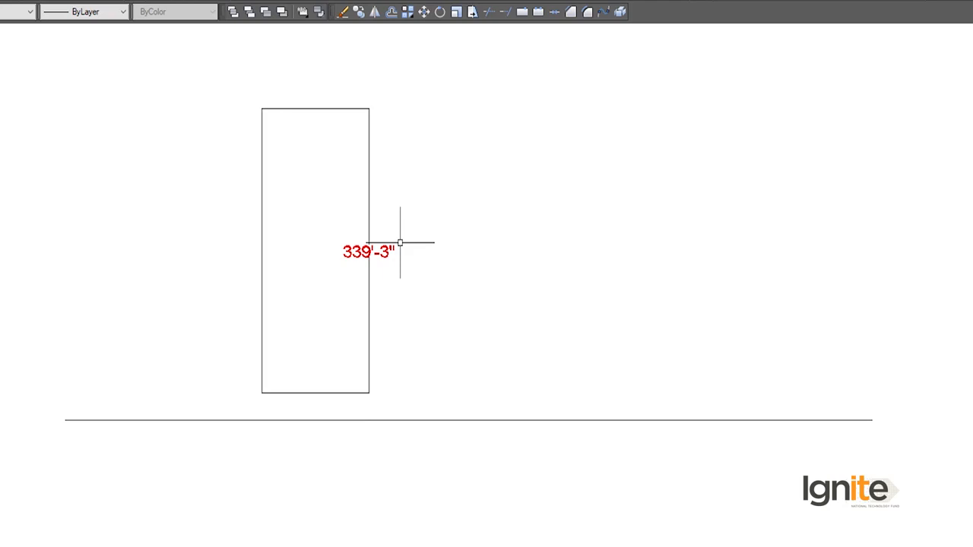
left_click(310, 28)
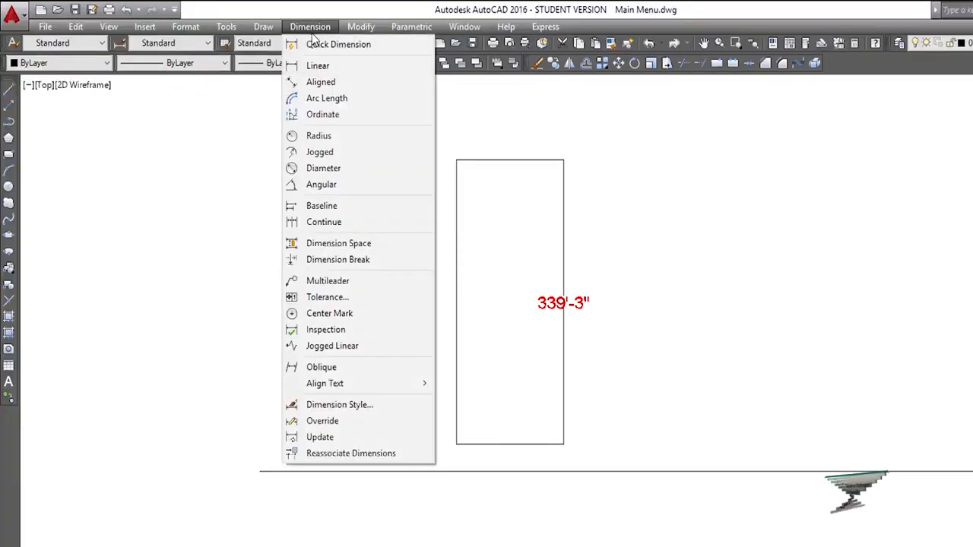
left_click(313, 34)
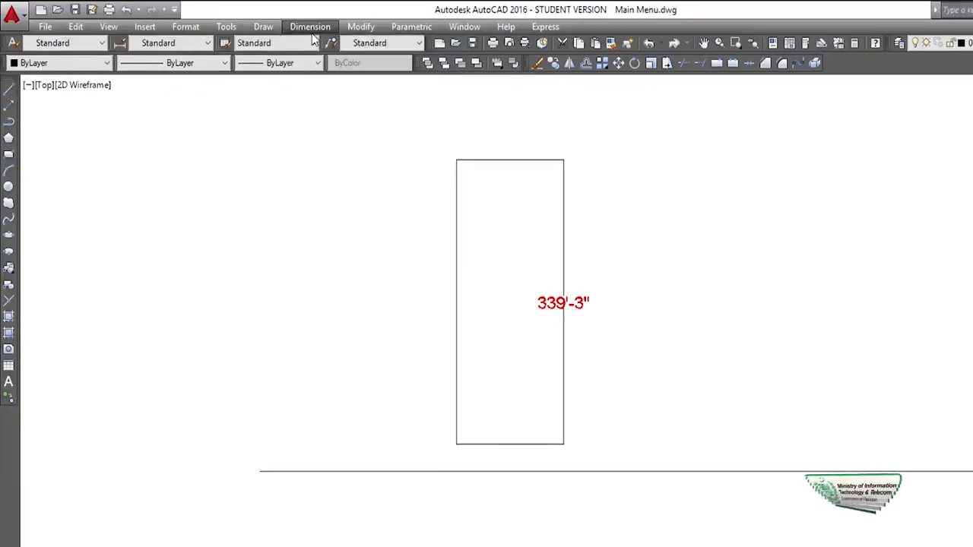